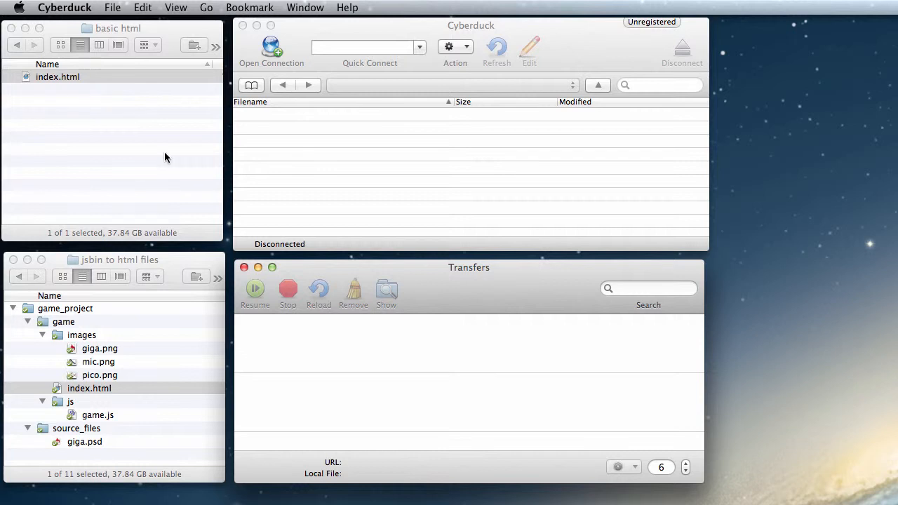
# - Locate index.html in the jsbin to html files and basic html folders beside Cyberduck
pyautogui.click(590, 54)
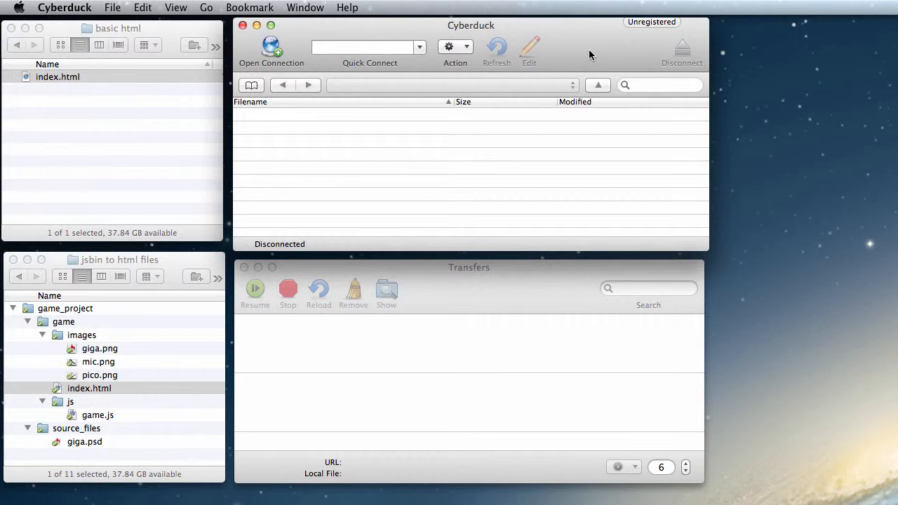
pyautogui.click(148, 28)
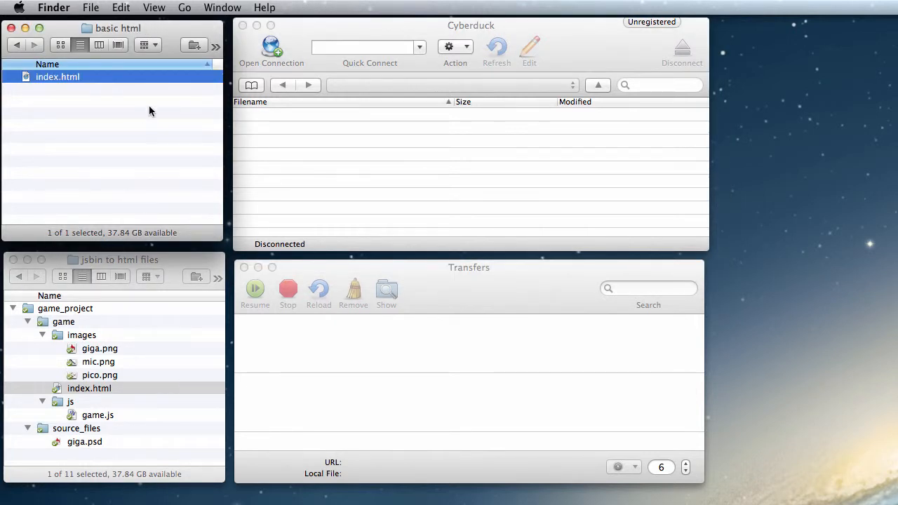
pyautogui.click(177, 263)
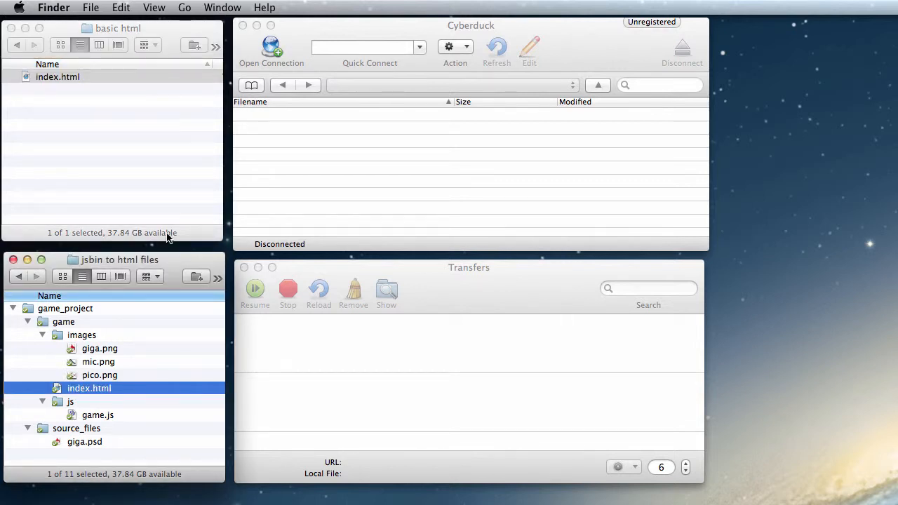
pyautogui.click(167, 29)
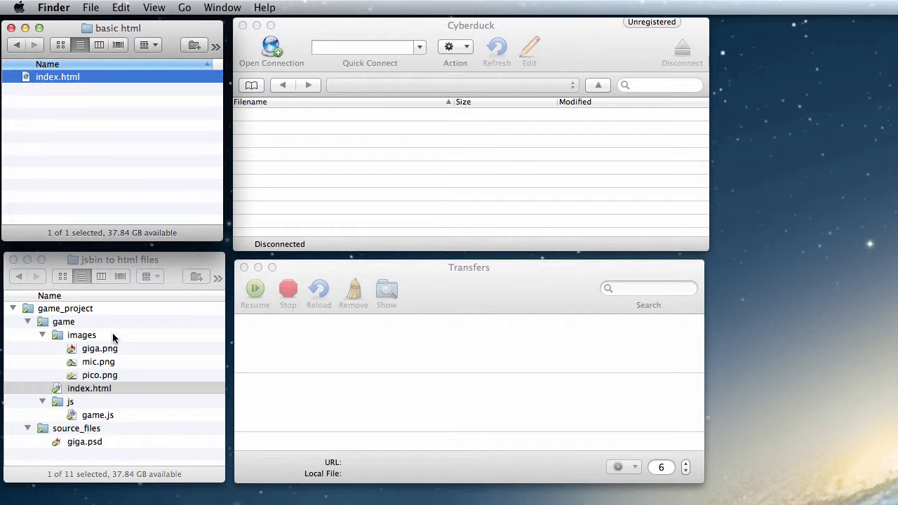
pyautogui.click(544, 60)
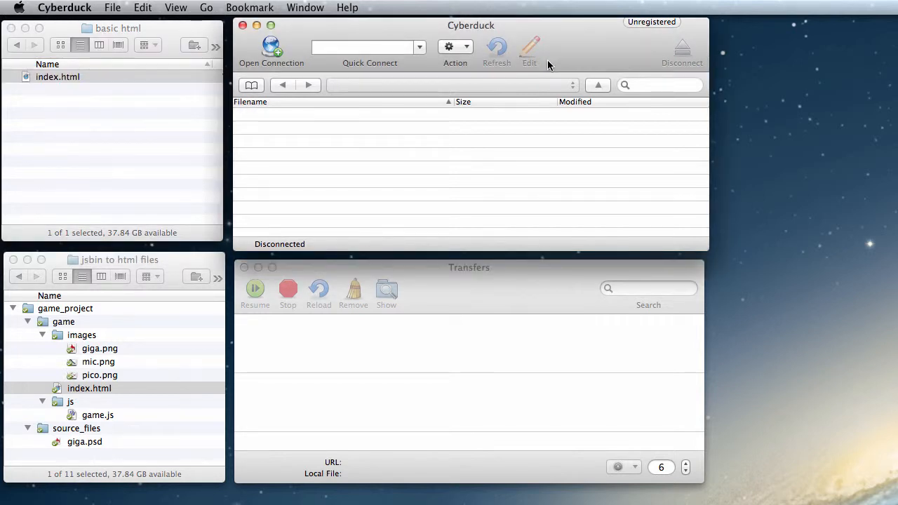
pyautogui.click(96, 126)
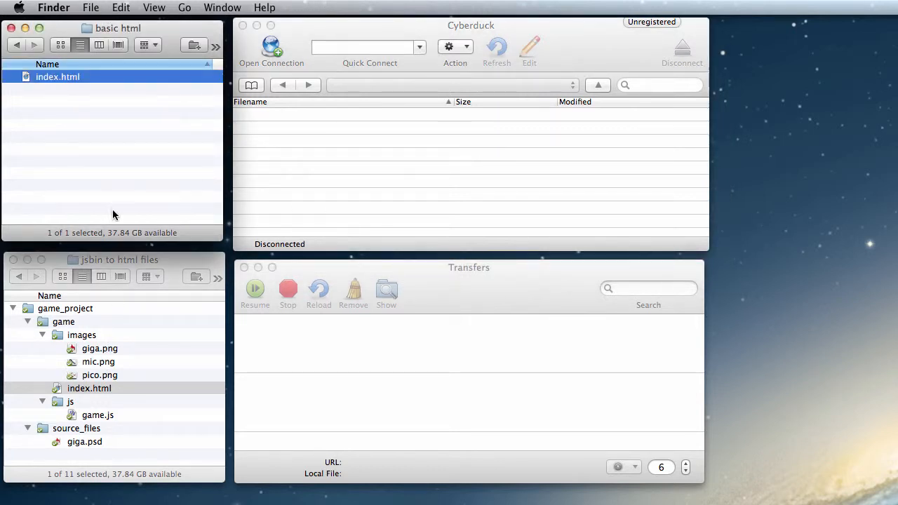
pyautogui.click(604, 44)
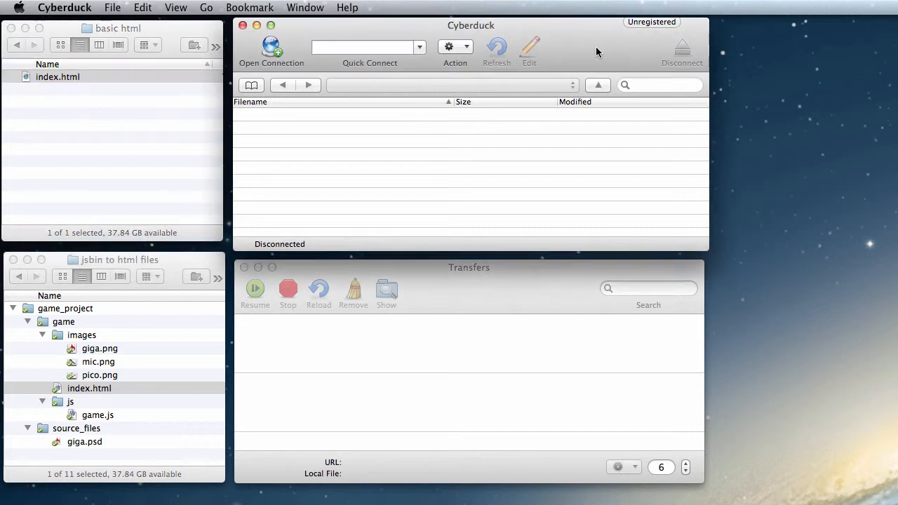
pyautogui.click(54, 128)
pyautogui.click(422, 169)
# - Start a new FTP connection with ftp.artcenter.philvanallen.com as the server address
pyautogui.click(270, 51)
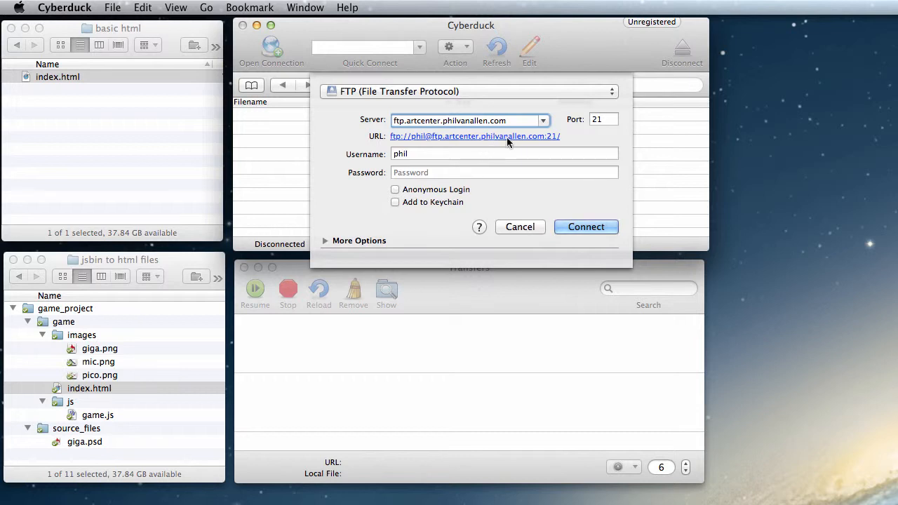
pyautogui.click(516, 120)
pyautogui.moveTo(516, 121); pyautogui.dragTo(344, 101)
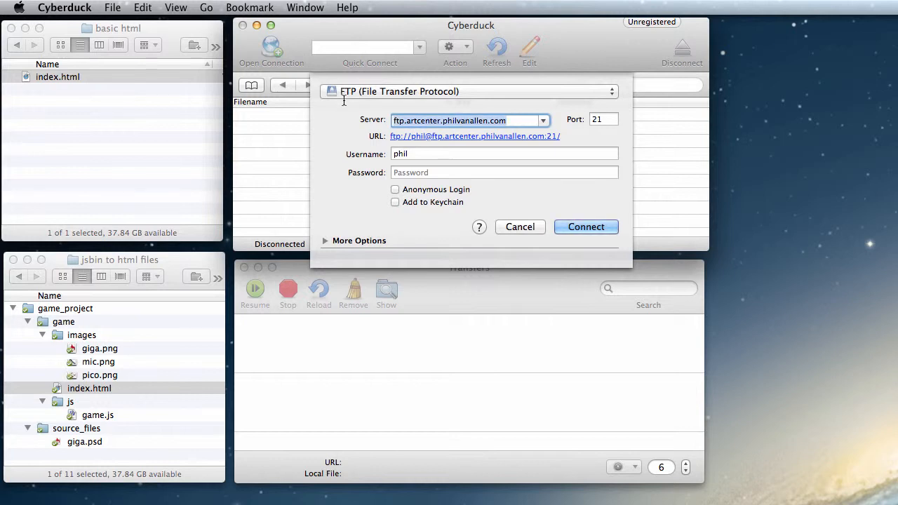
pyautogui.write('myserv')
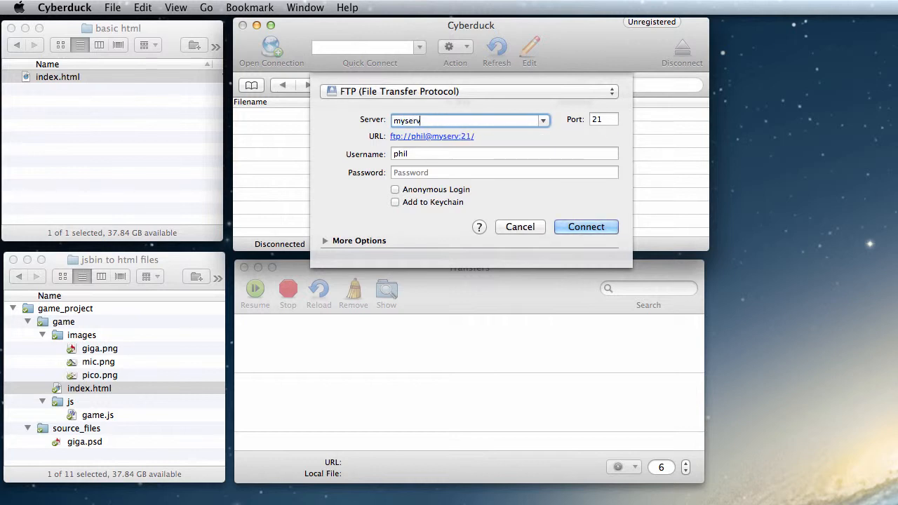
pyautogui.write('er.com')
pyautogui.write('www.')
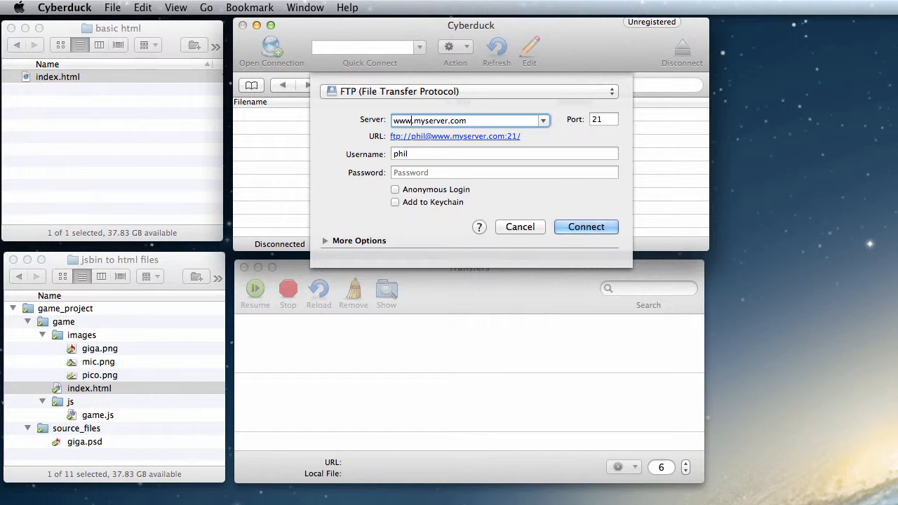
pyautogui.press('BackSpace')
pyautogui.press('BackSpace')
pyautogui.press('BackSpace')
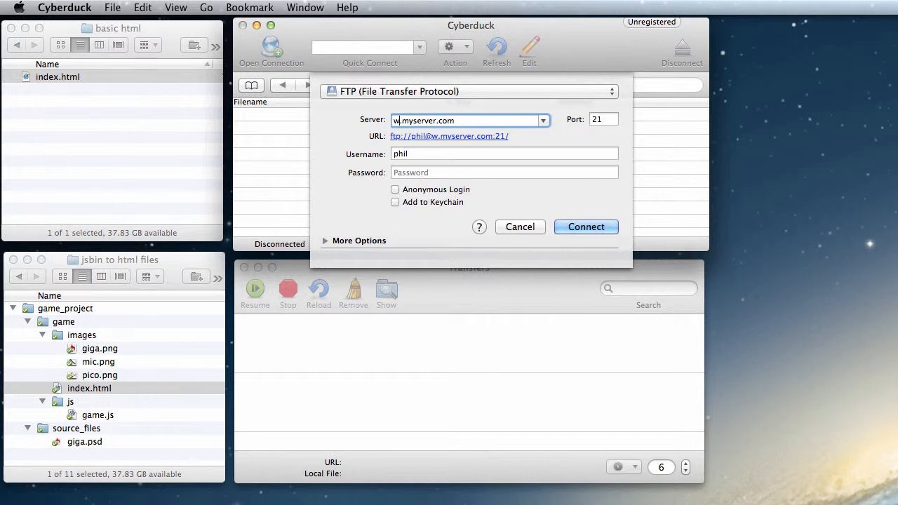
pyautogui.write('ftp')
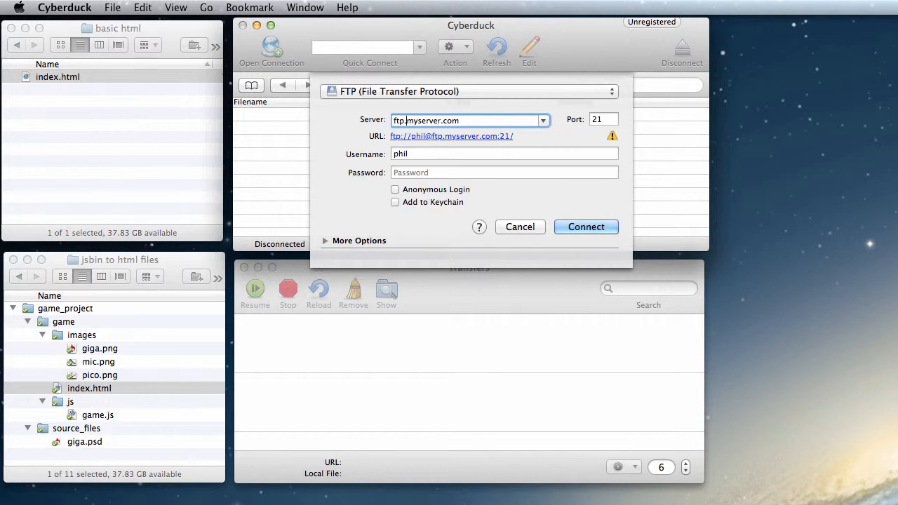
pyautogui.write('artcen')
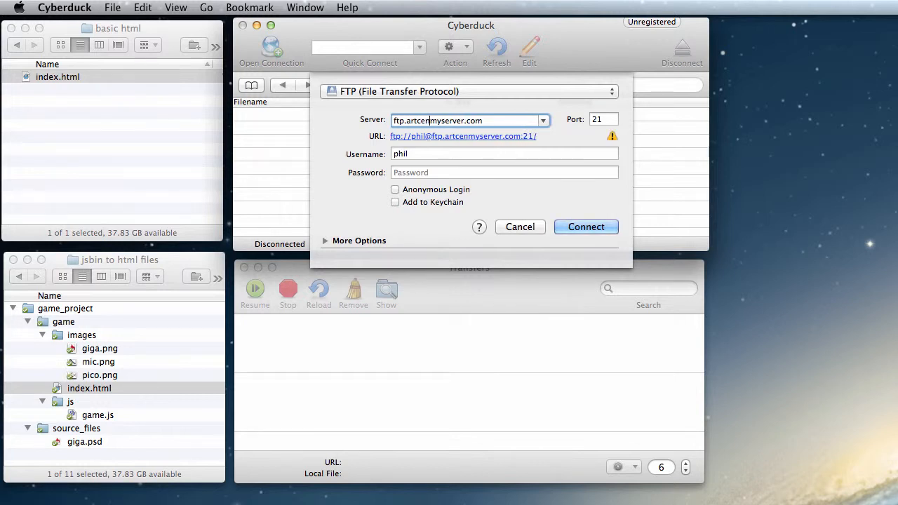
pyautogui.write('ter.philvanal')
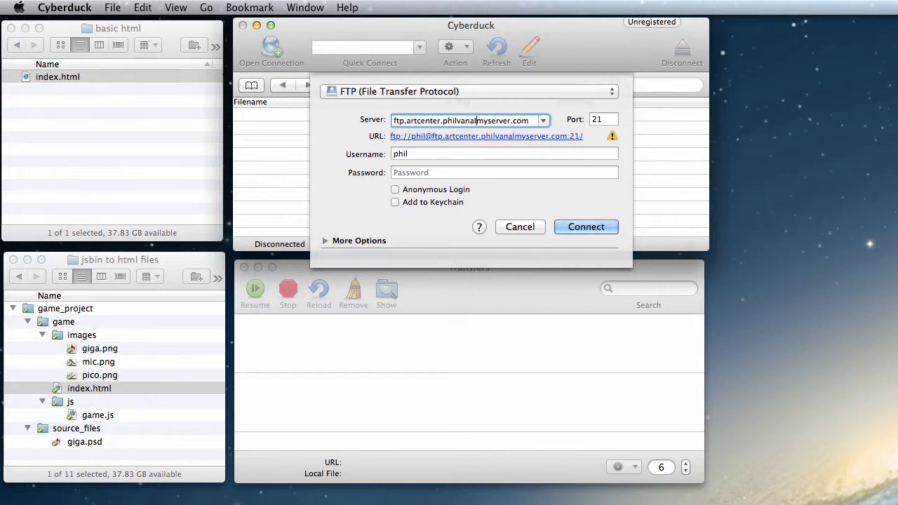
pyautogui.write('len')
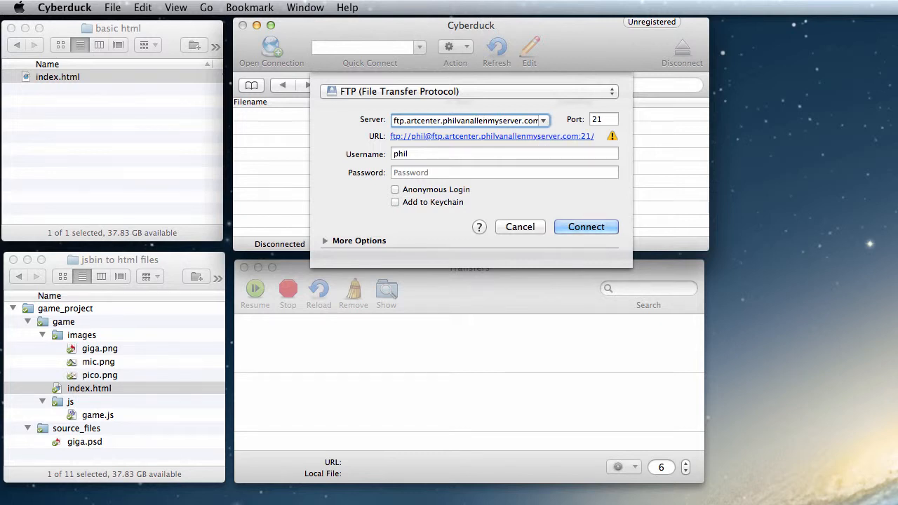
pyautogui.press('Delete')
pyautogui.press('Delete')
pyautogui.press('Delete')
pyautogui.press('Delete')
pyautogui.press('Delete')
pyautogui.press('Delete')
pyautogui.press('Delete')
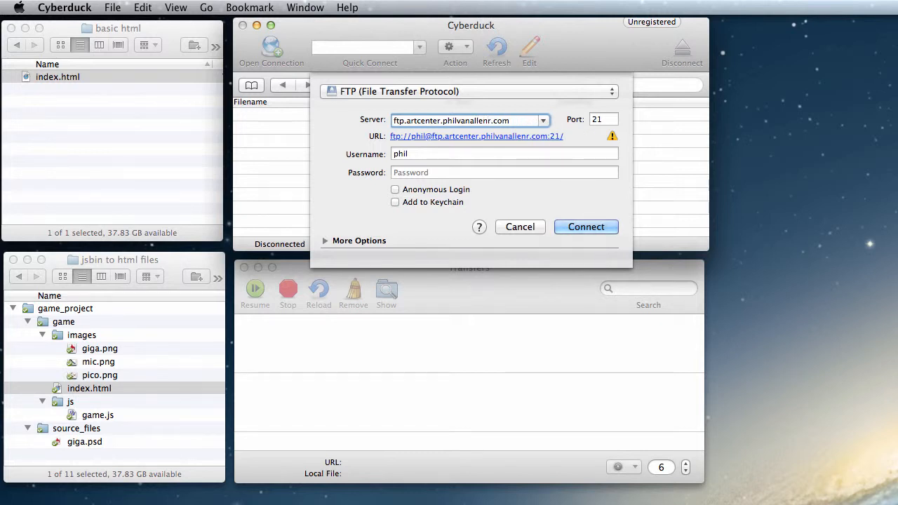
pyautogui.press('Delete')
pyautogui.press('Tab')
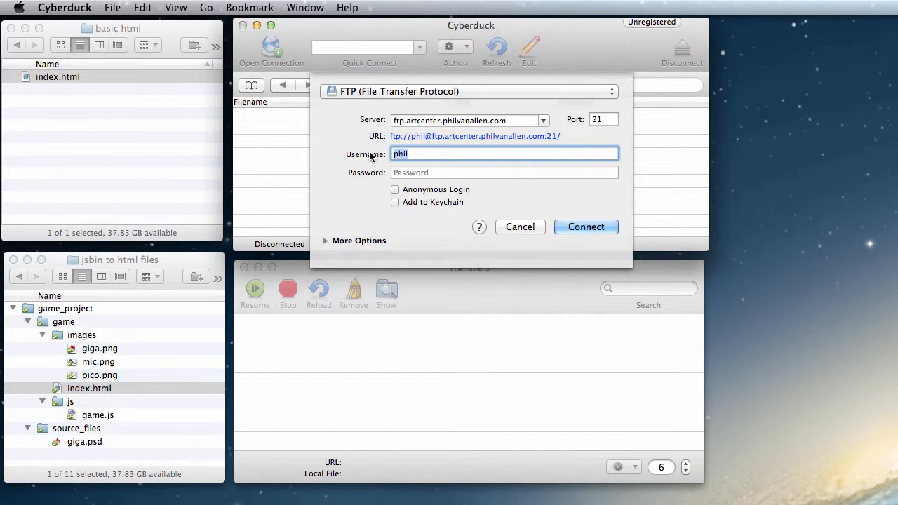
# - Enter the FTP account username and password
pyautogui.write('artcenter')
pyautogui.press('Tab')
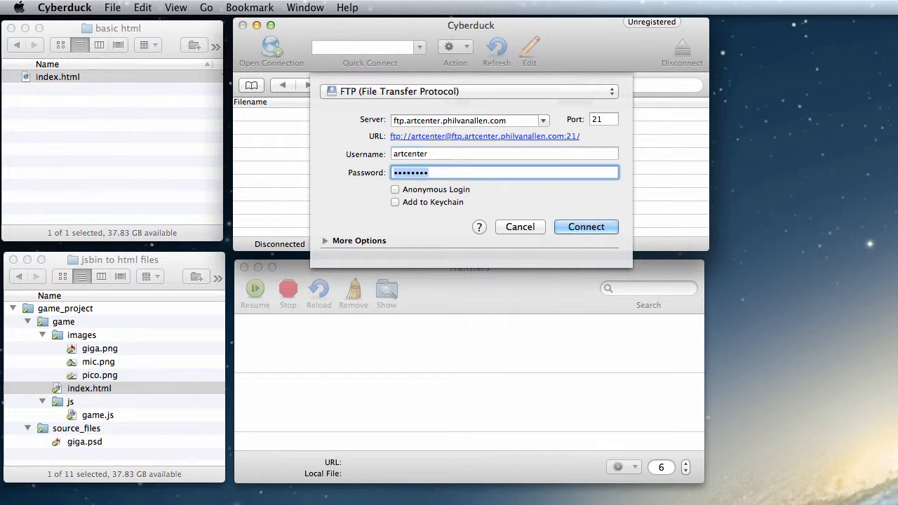
pyautogui.write('•••')
pyautogui.press('BackSpace')
pyautogui.press('BackSpace')
pyautogui.write('••••••••')
# - Correct the password entry and connect to the FTP server
pyautogui.click(426, 119)
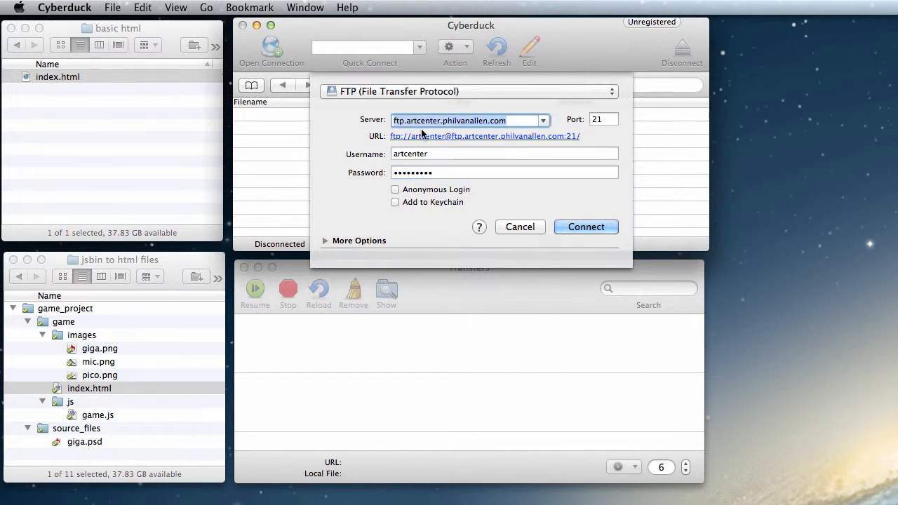
pyautogui.click(435, 154)
pyautogui.click(437, 172)
pyautogui.press('BackSpace')
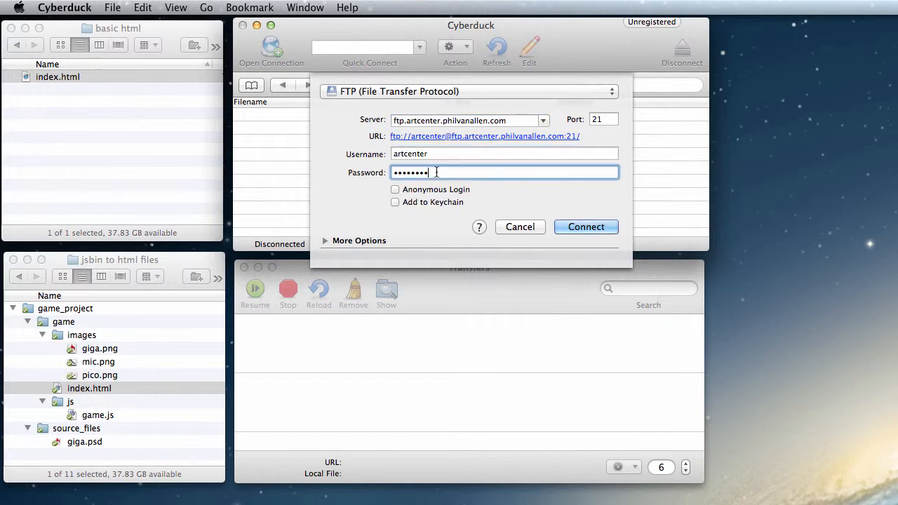
pyautogui.doubleClick(437, 172)
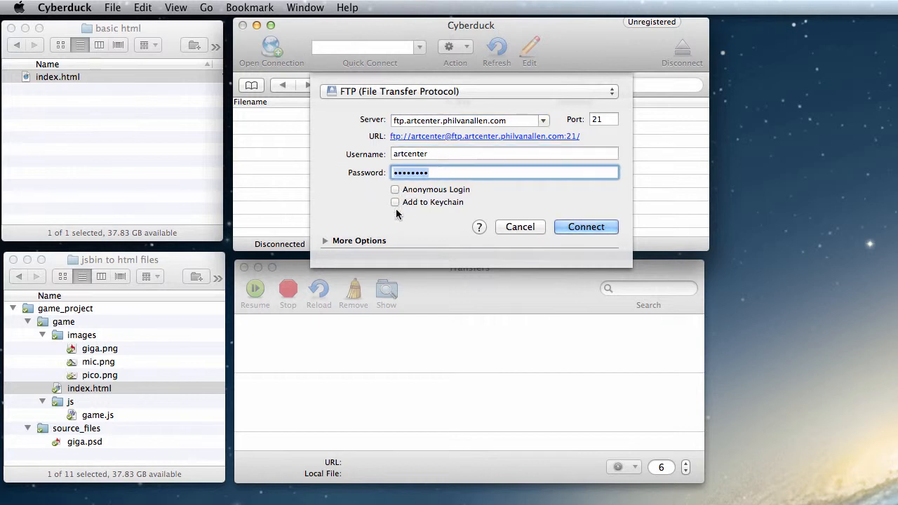
pyautogui.click(594, 228)
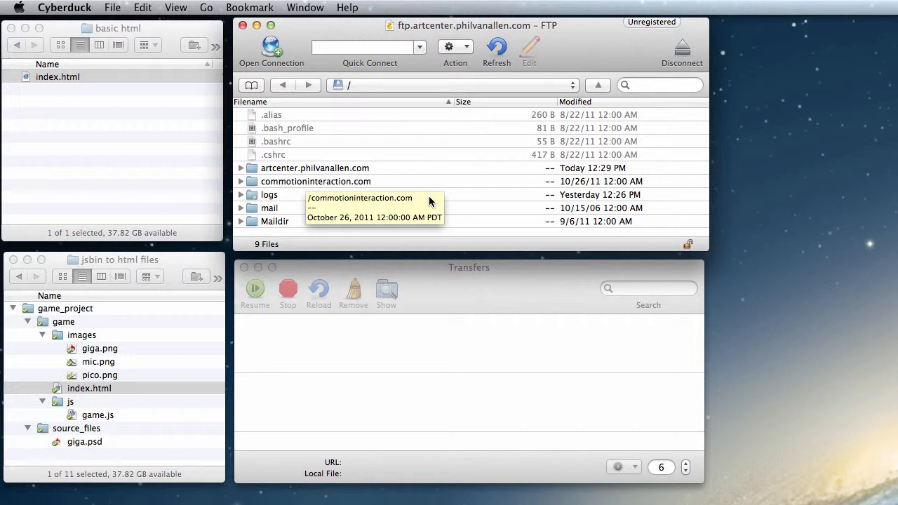
# - Open the empty artcenter.philvanallen.com folder on the server and bring Safari into view
pyautogui.click(253, 170)
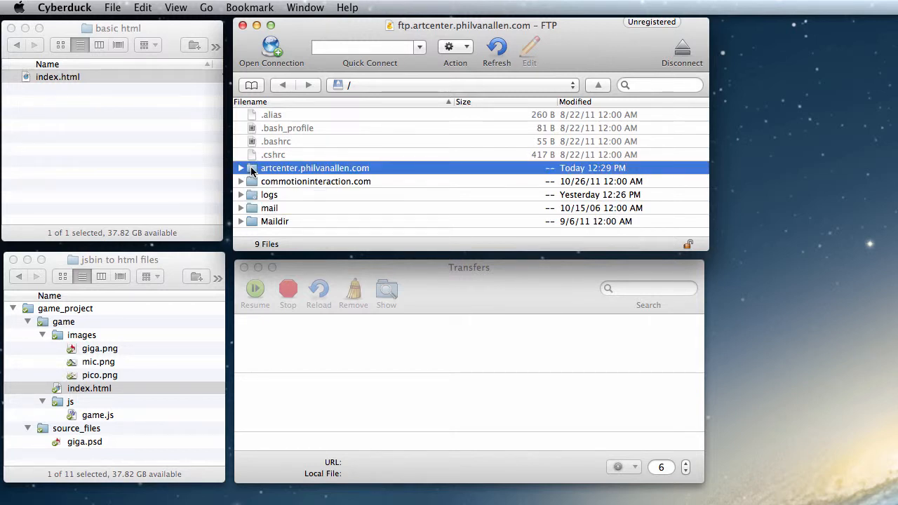
pyautogui.click(252, 183)
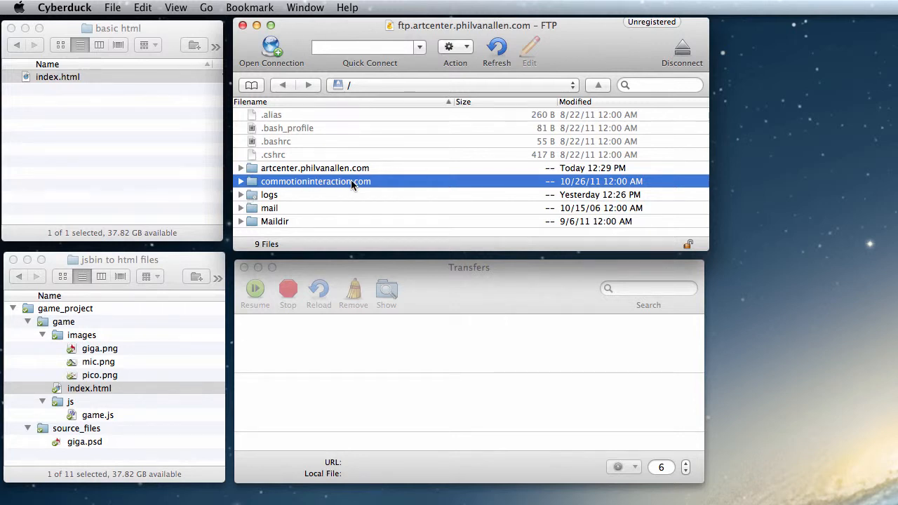
pyautogui.doubleClick(255, 168)
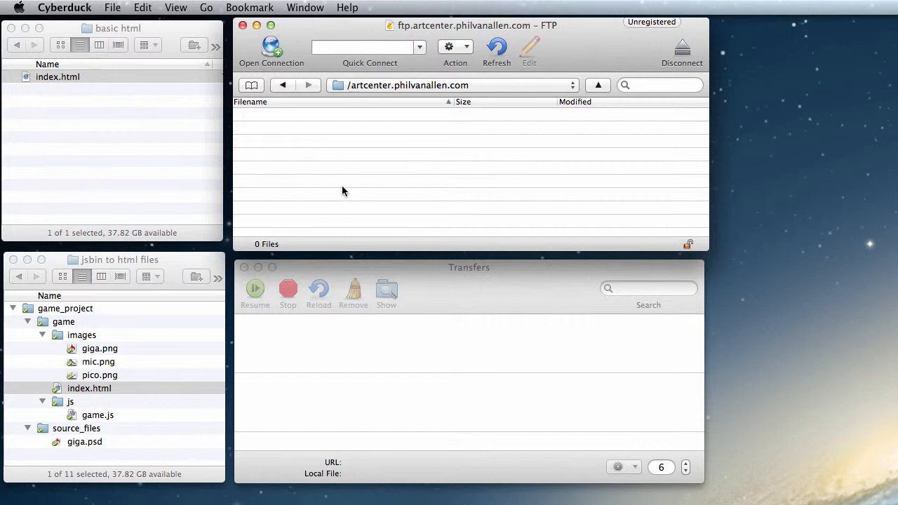
pyautogui.click(282, 85)
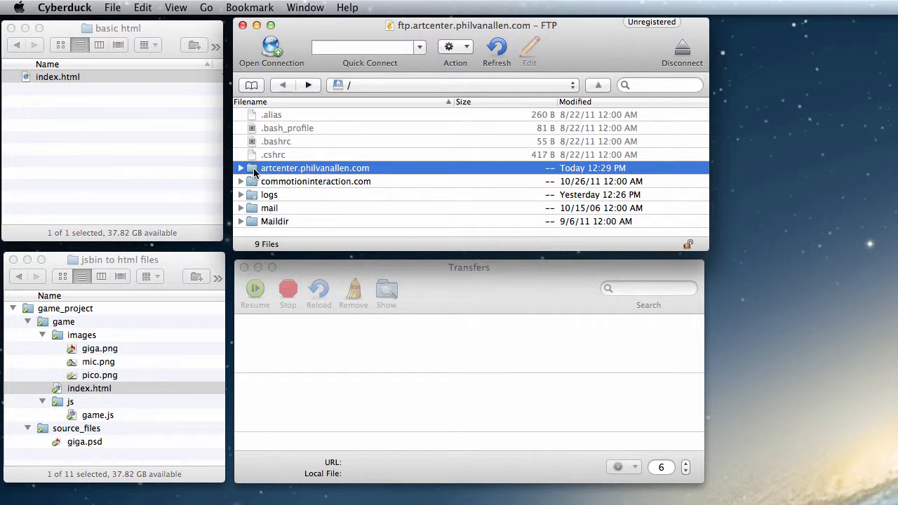
pyautogui.doubleClick(254, 171)
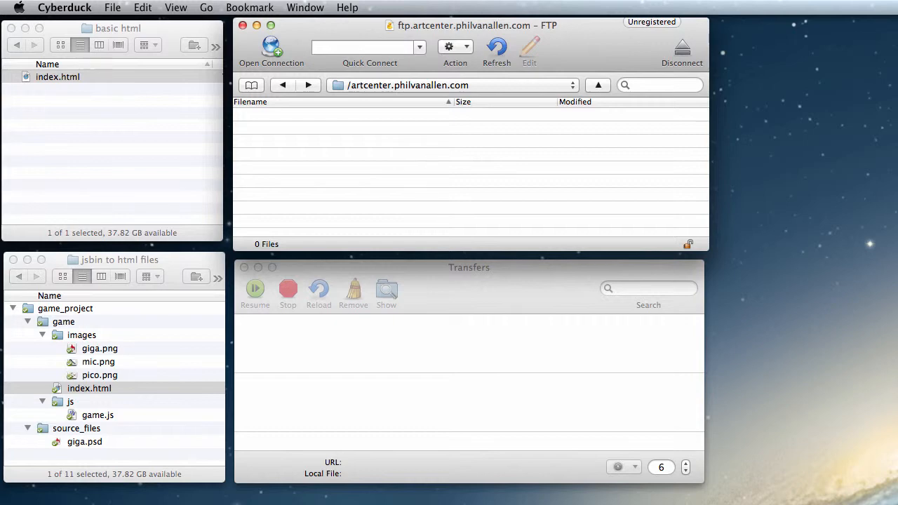
pyautogui.moveTo(897, 13); pyautogui.dragTo(455, 20)
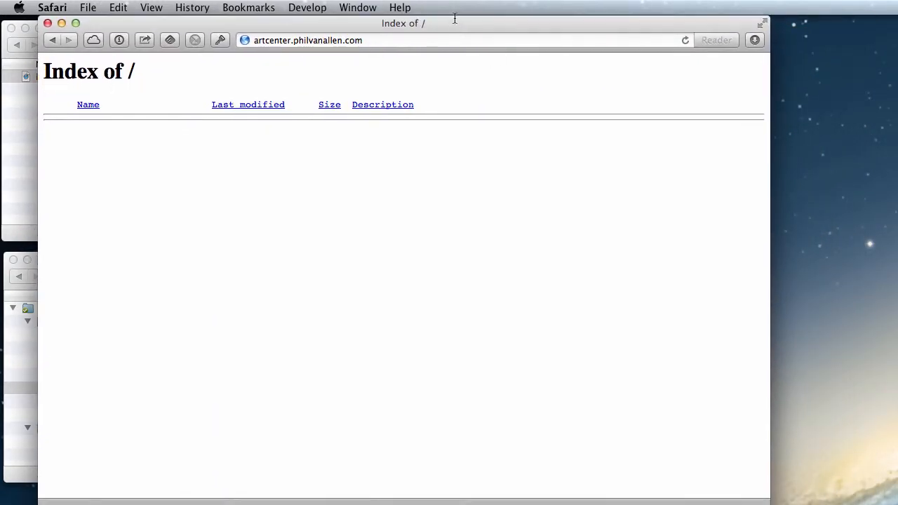
# - Reload artcenter.philvanallen.com in Safari, still showing an empty Index of / listing
pyautogui.click(422, 40)
pyautogui.press('Return')
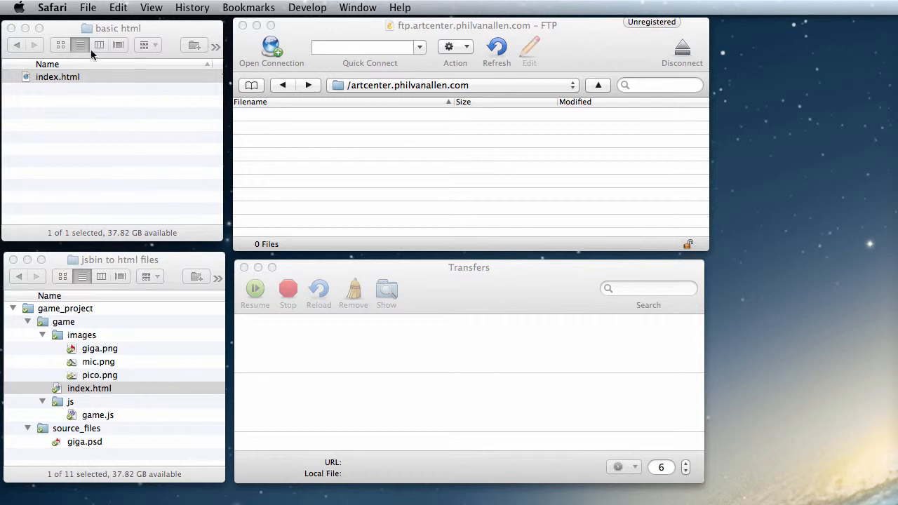
# - Drag index.html from the basic html folder into the server's artcenter.philvanallen.com folder
pyautogui.click(63, 102)
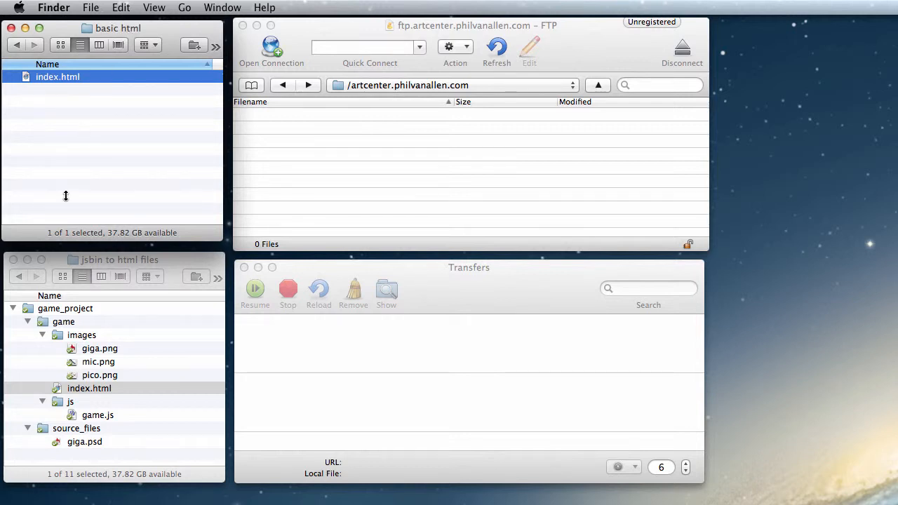
pyautogui.click(57, 261)
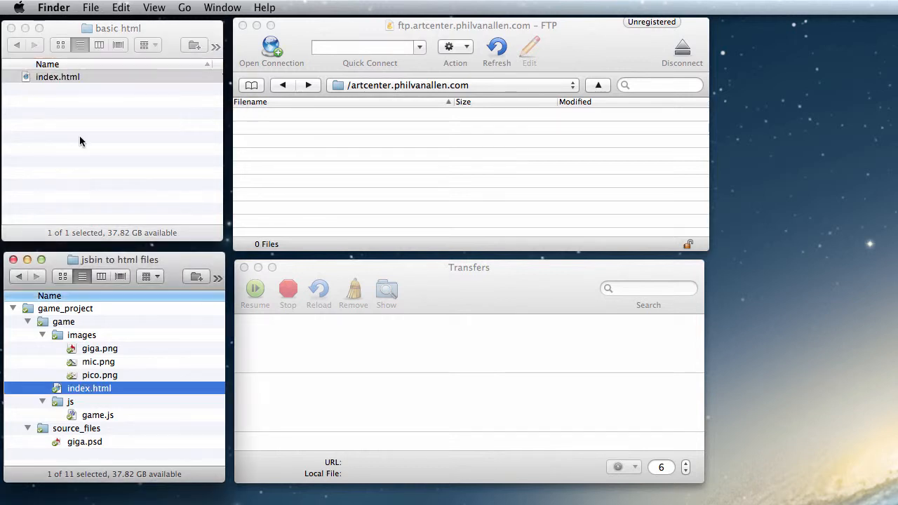
pyautogui.click(126, 28)
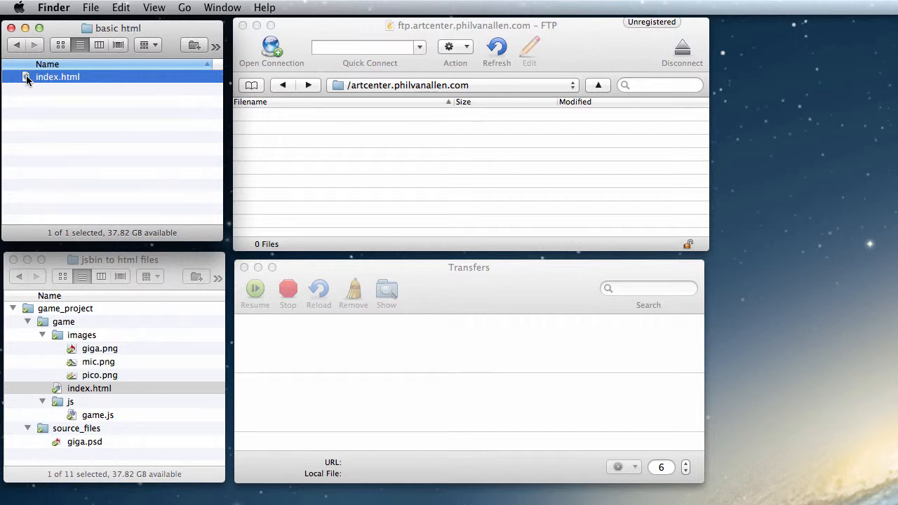
pyautogui.moveTo(26, 79); pyautogui.dragTo(404, 144)
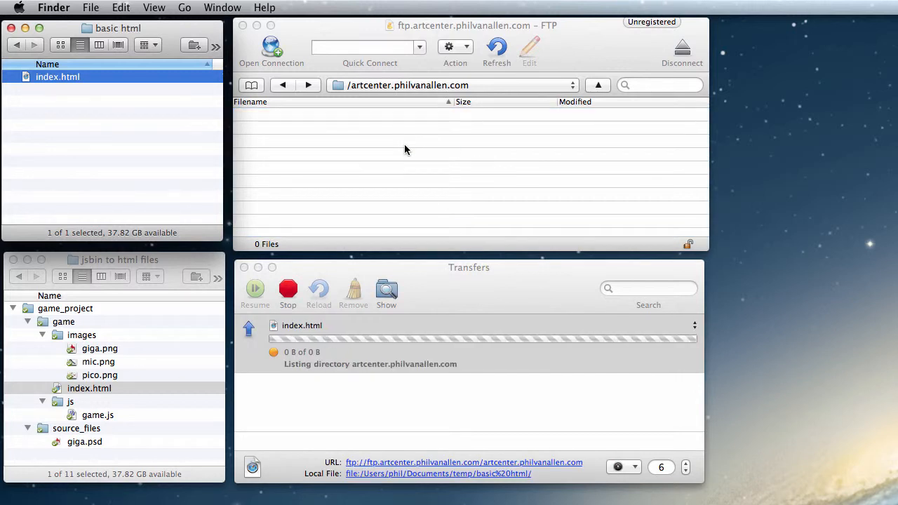
pyautogui.click(390, 350)
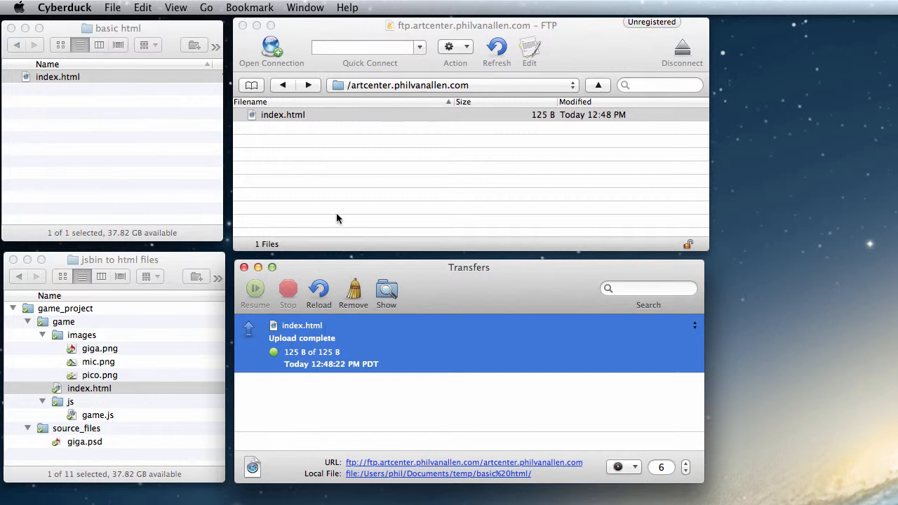
pyautogui.click(355, 183)
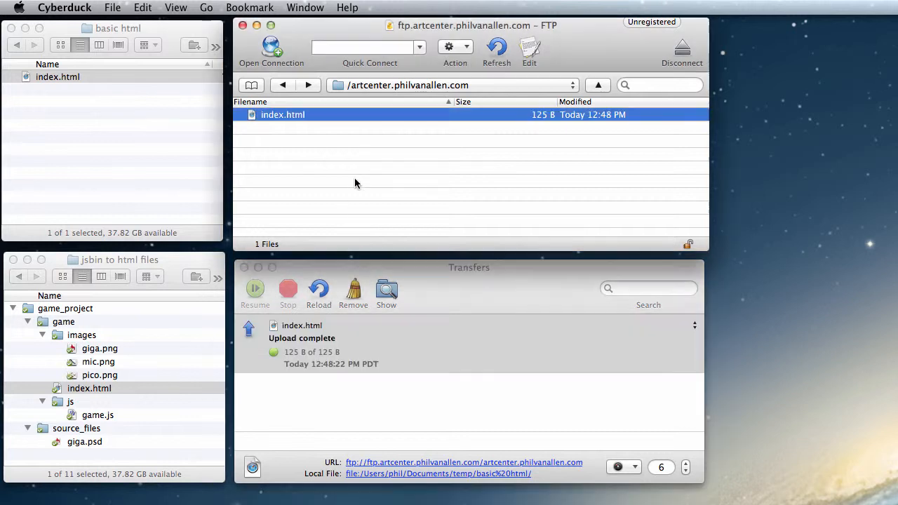
pyautogui.click(66, 114)
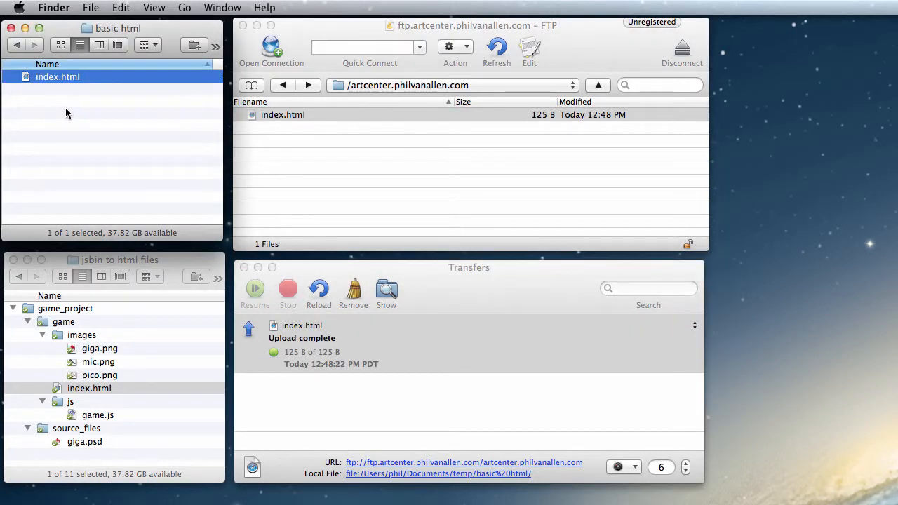
pyautogui.click(416, 157)
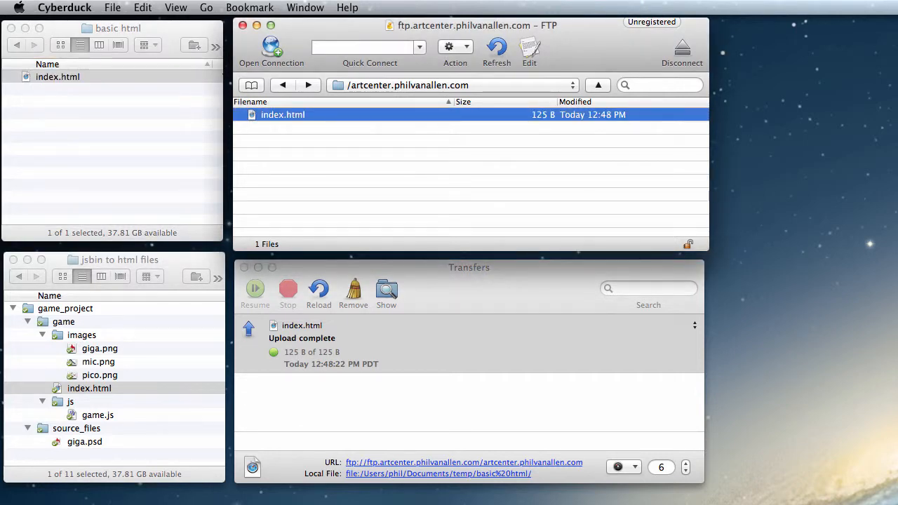
# - Reload the site in Safari to show the uploaded home page
pyautogui.press('super+Tab')
pyautogui.moveTo(897, 6); pyautogui.dragTo(350, 3)
pyautogui.click(664, 40)
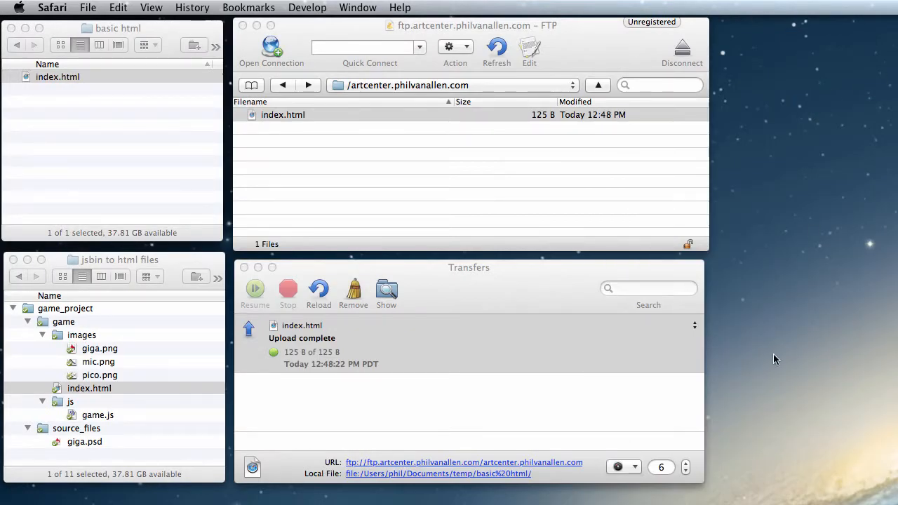
pyautogui.click(176, 260)
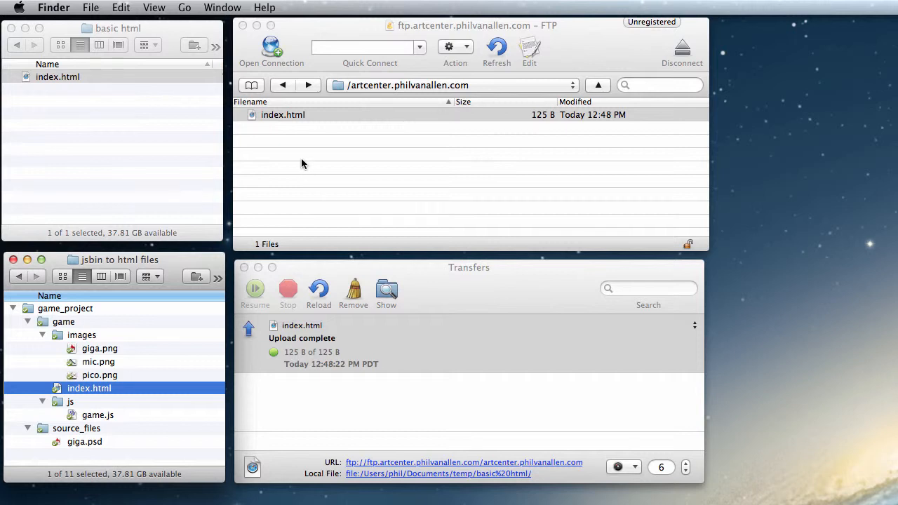
# - Review the game folder's contents, collapsing and re-expanding its images and js subfolders
pyautogui.click(59, 321)
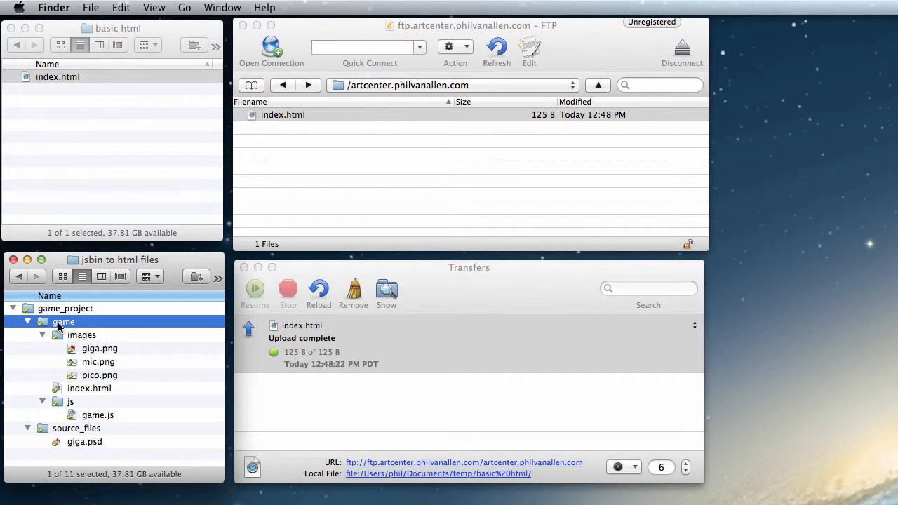
pyautogui.click(55, 390)
pyautogui.click(43, 335)
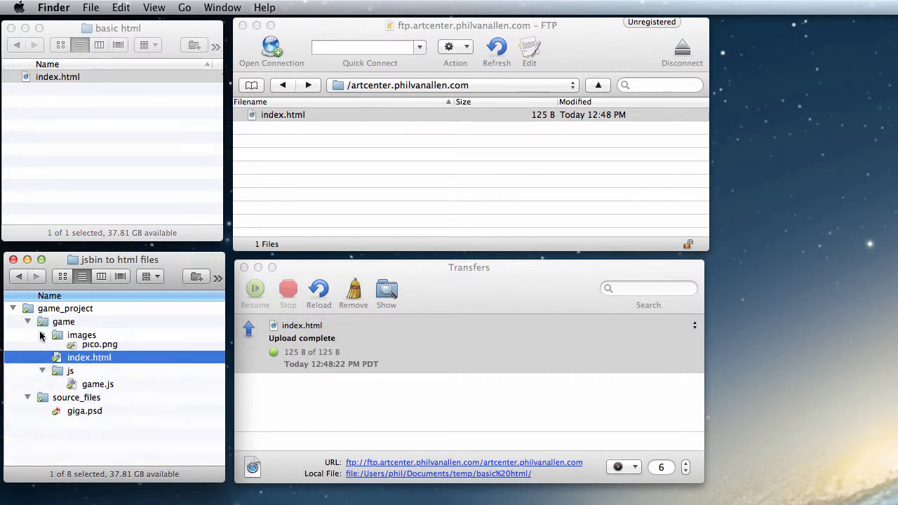
pyautogui.click(42, 361)
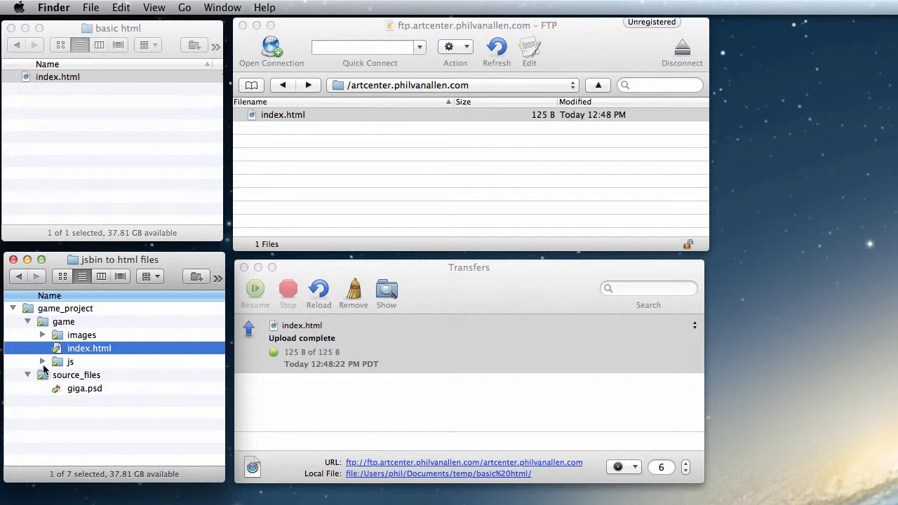
pyautogui.click(42, 361)
pyautogui.click(43, 335)
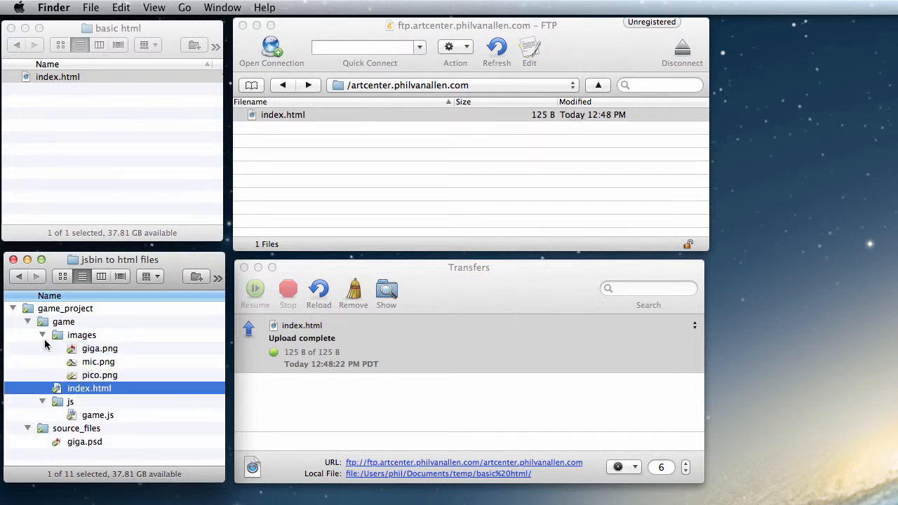
# - Drag the game folder into the server listing and select the uploaded game entry
pyautogui.click(42, 322)
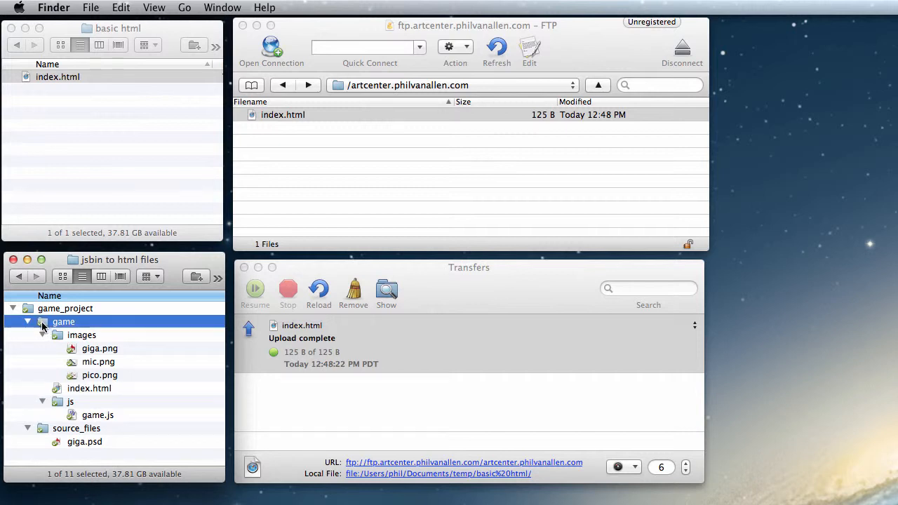
pyautogui.moveTo(42, 323); pyautogui.dragTo(376, 153)
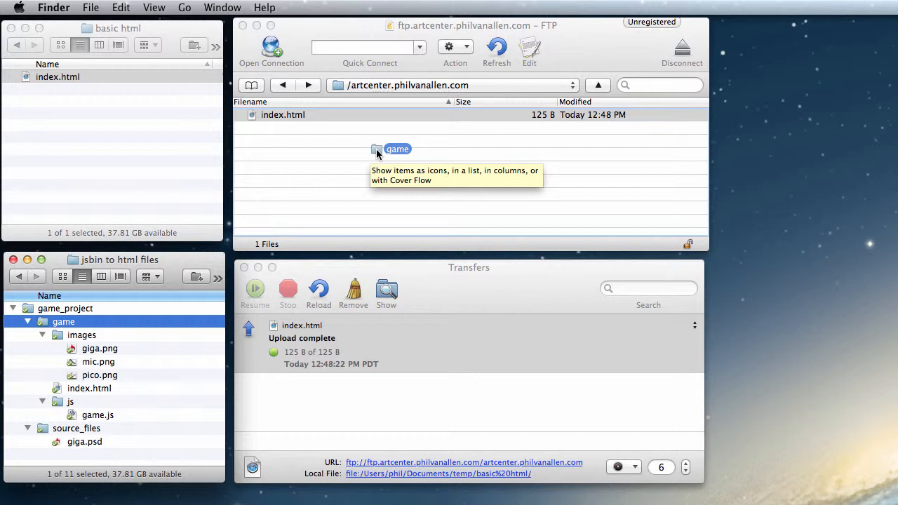
pyautogui.moveTo(377, 149); pyautogui.dragTo(376, 148)
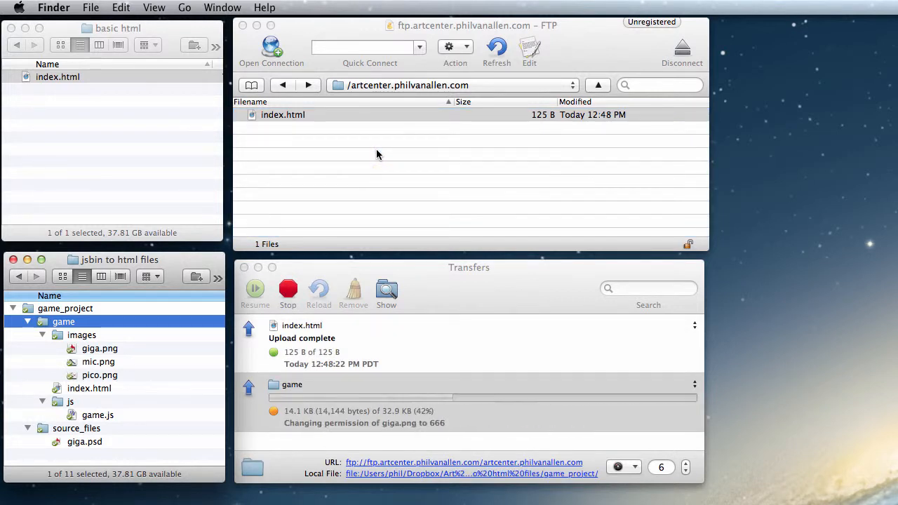
pyautogui.click(273, 178)
pyautogui.click(247, 115)
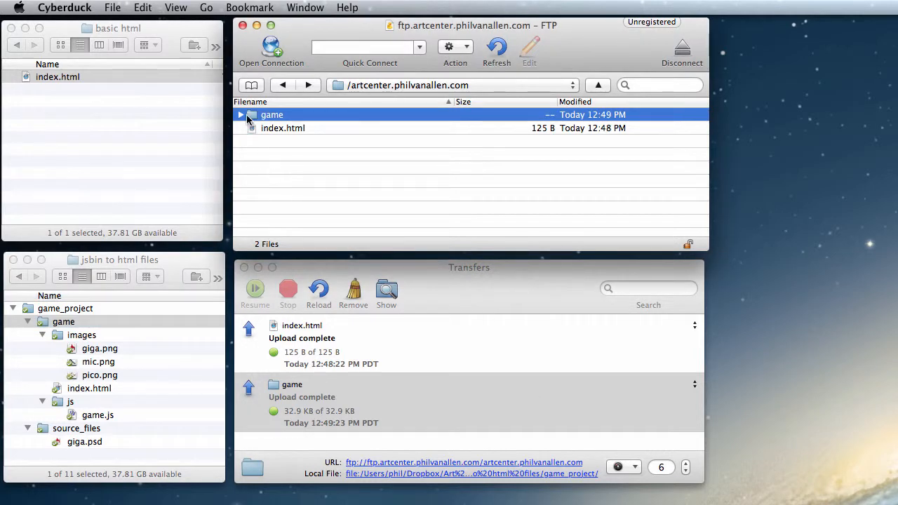
pyautogui.press('super+Tab')
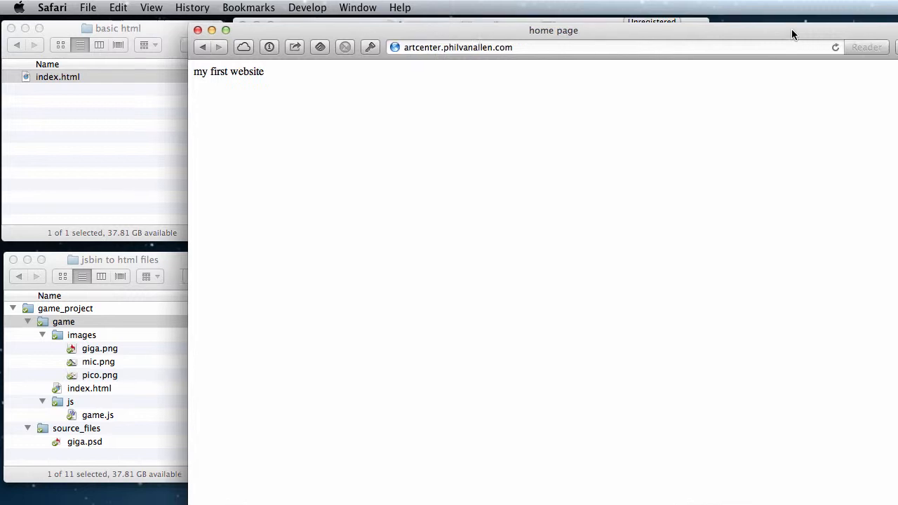
pyautogui.moveTo(791, 28); pyautogui.dragTo(632, 33)
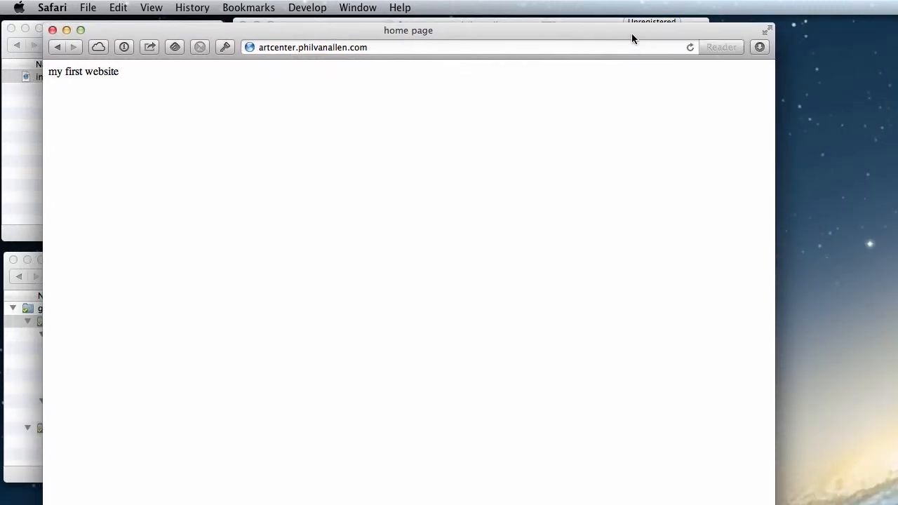
pyautogui.click(689, 43)
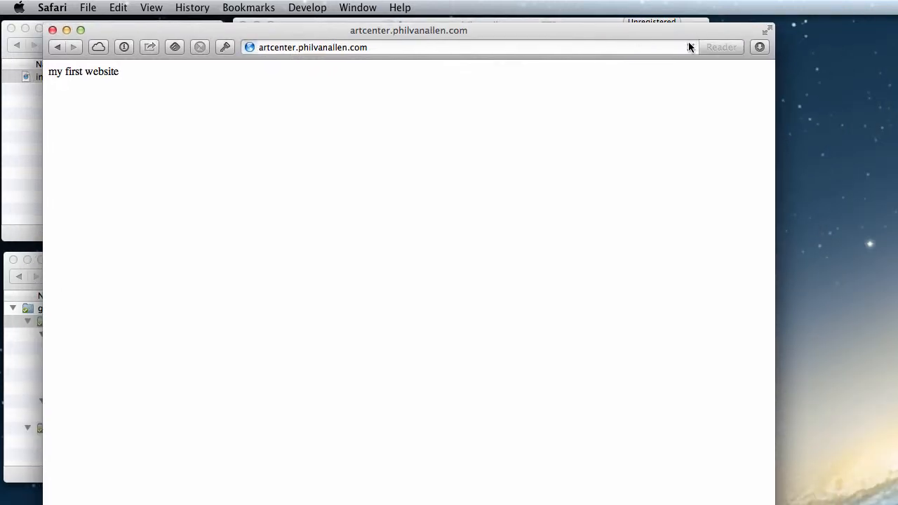
pyautogui.click(407, 45)
pyautogui.click(406, 45)
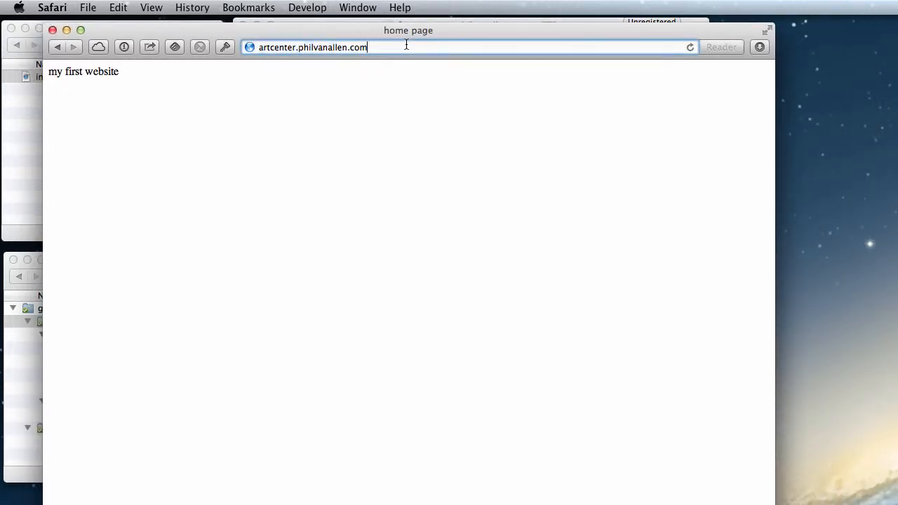
pyautogui.write('/game')
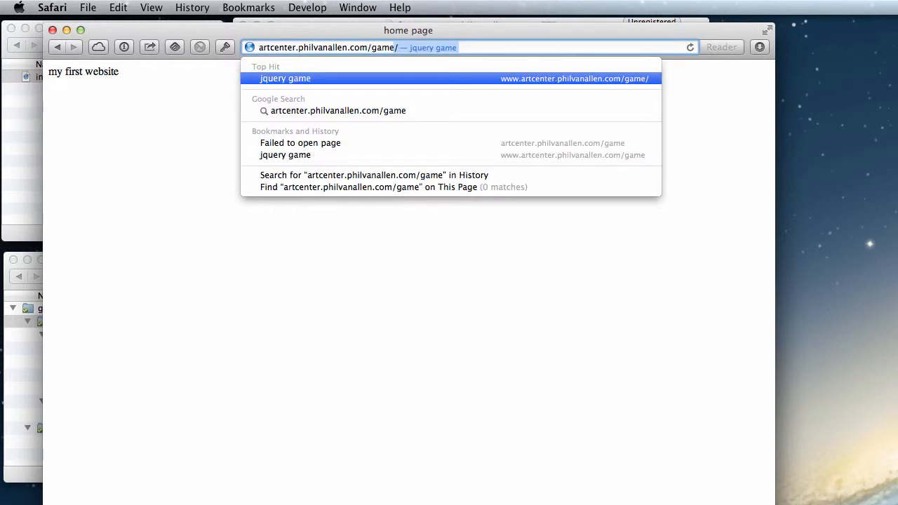
pyautogui.press('Return')
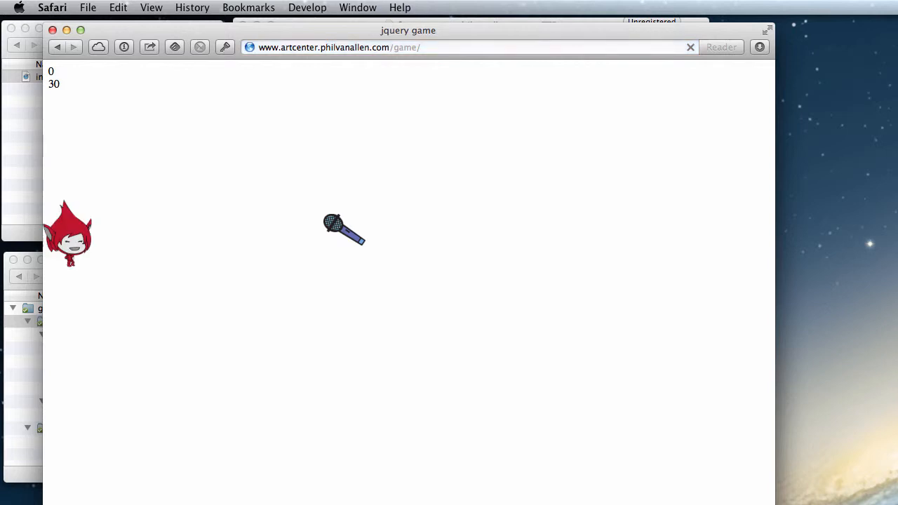
# - Play the game with the arrow keys, then move the Safari window aside
pyautogui.click(201, 301)
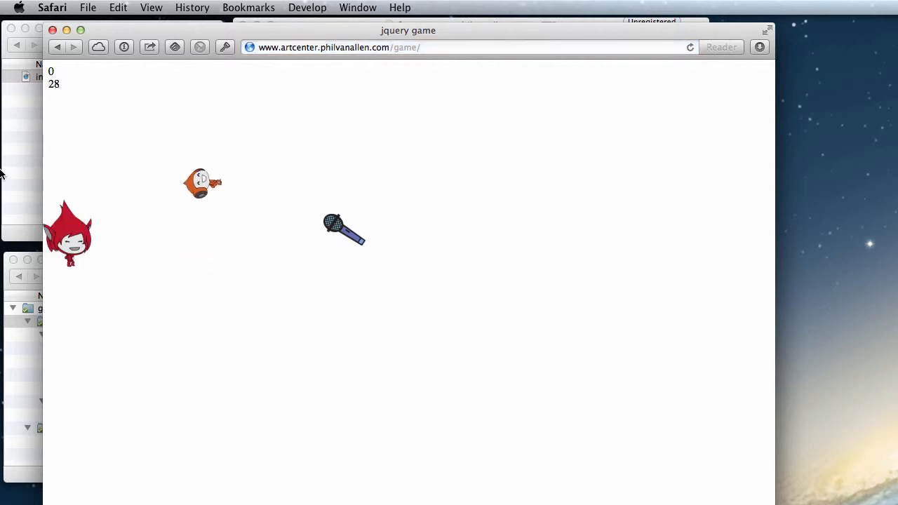
pyautogui.press('Right')
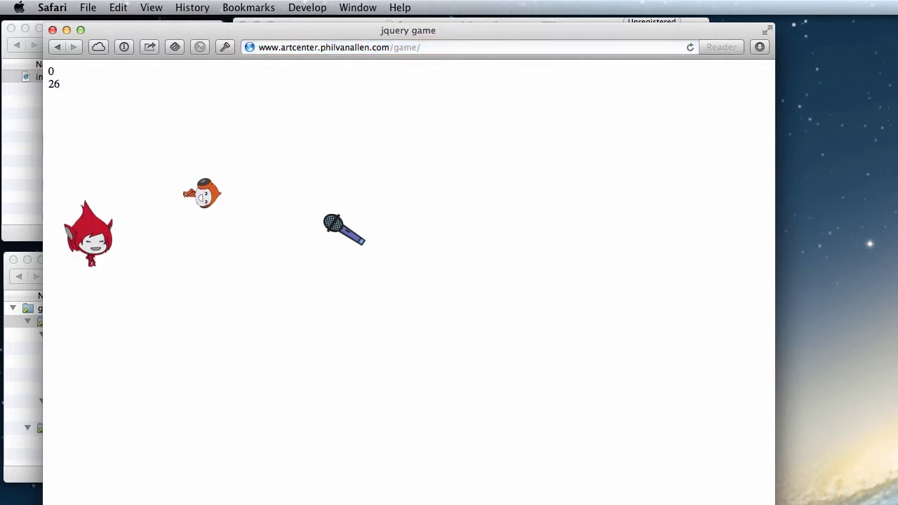
pyautogui.press('Left')
pyautogui.press('Right')
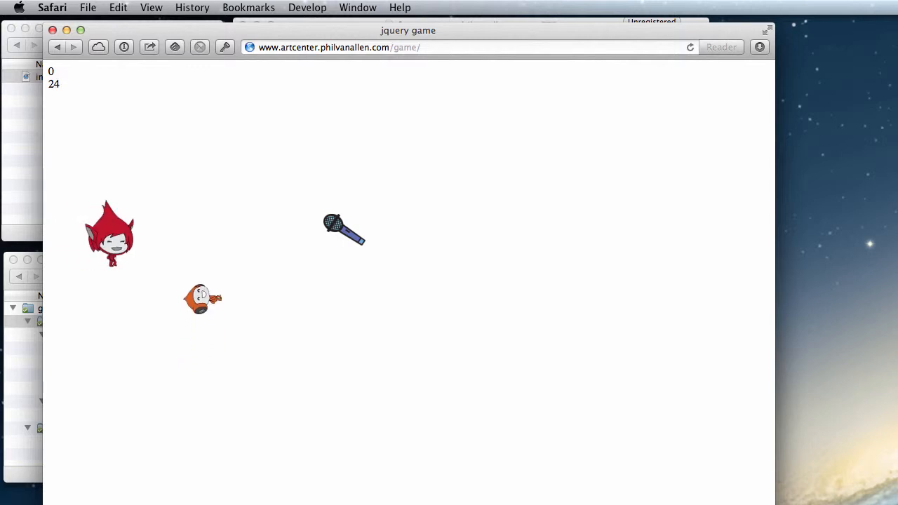
pyautogui.press('Right')
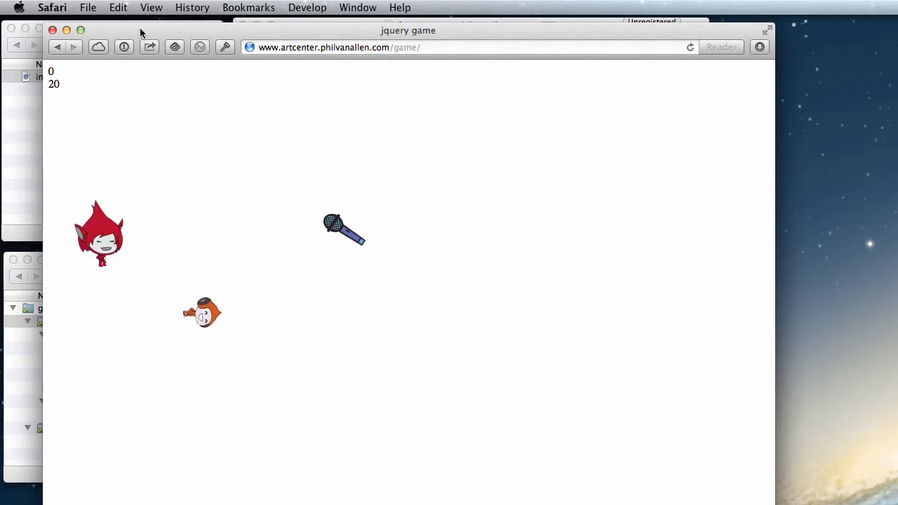
pyautogui.moveTo(137, 30); pyautogui.dragTo(897, 59)
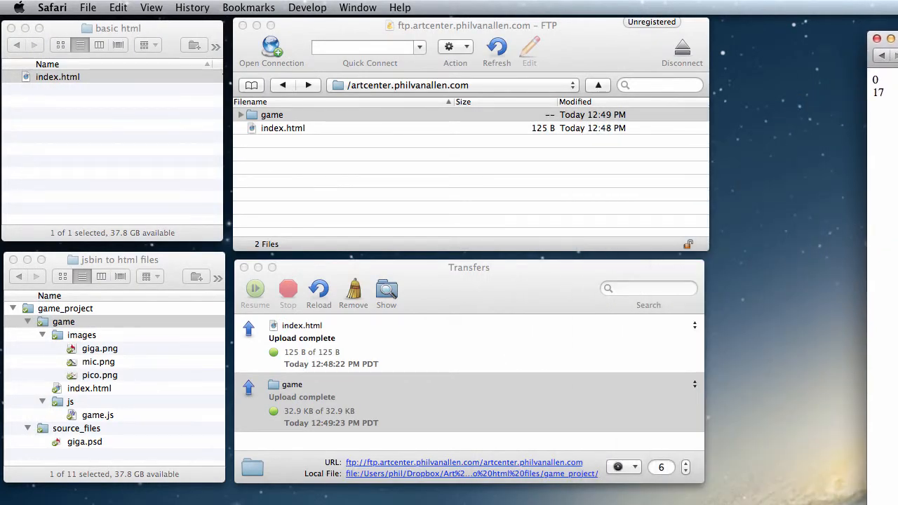
pyautogui.click(45, 28)
pyautogui.click(58, 264)
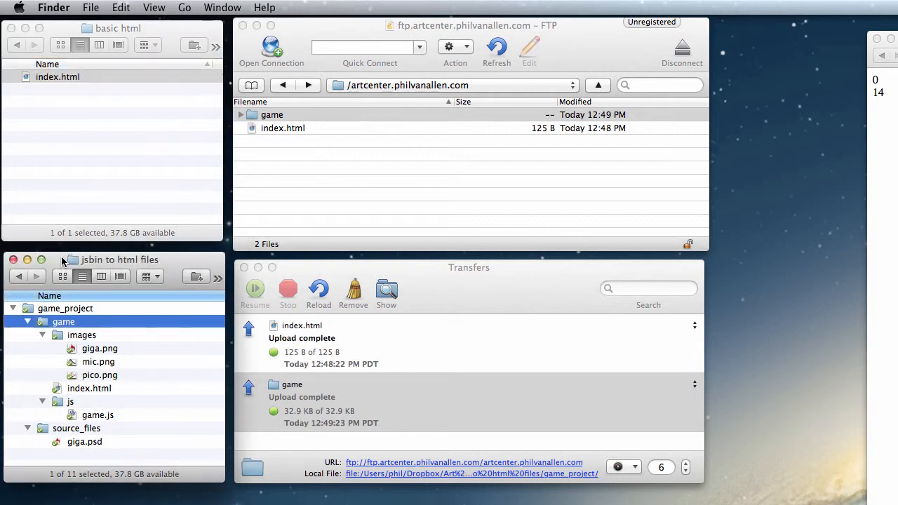
pyautogui.click(302, 25)
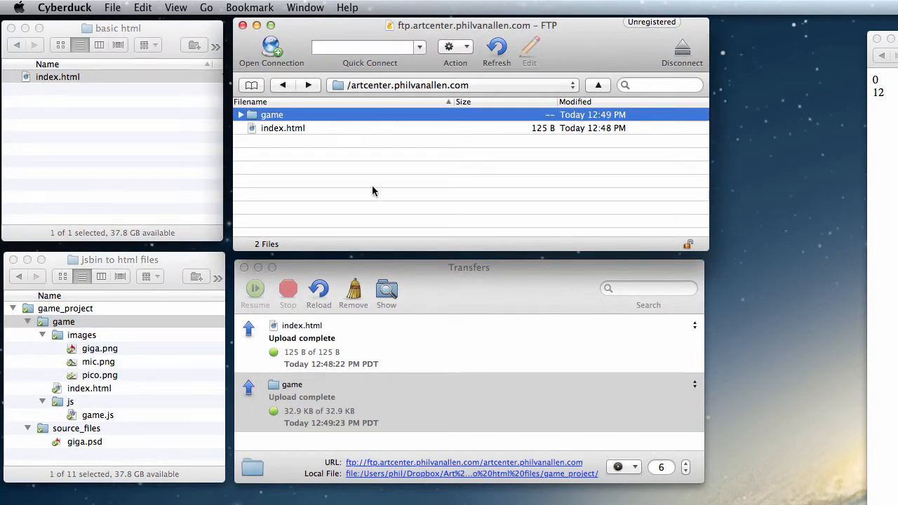
pyautogui.click(272, 47)
pyautogui.doubleClick(431, 121)
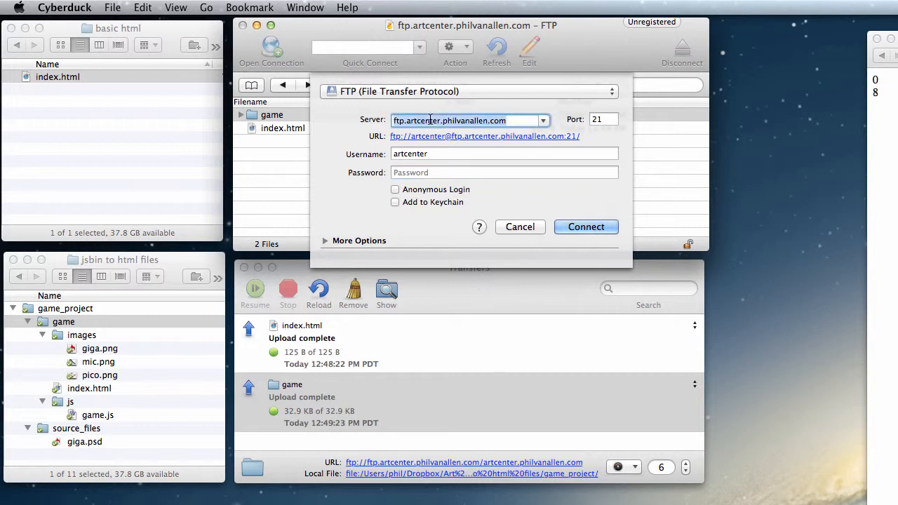
pyautogui.doubleClick(431, 154)
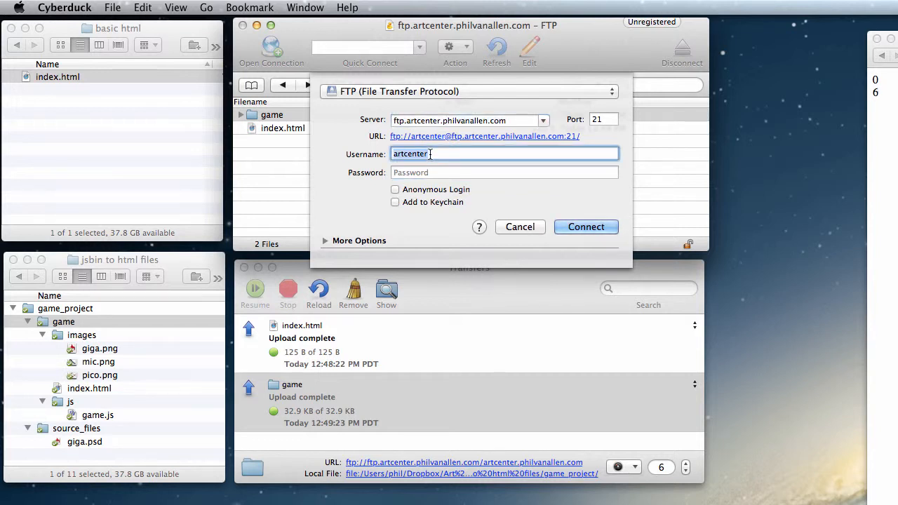
pyautogui.click(425, 173)
pyautogui.write('•••••••••')
pyautogui.click(514, 230)
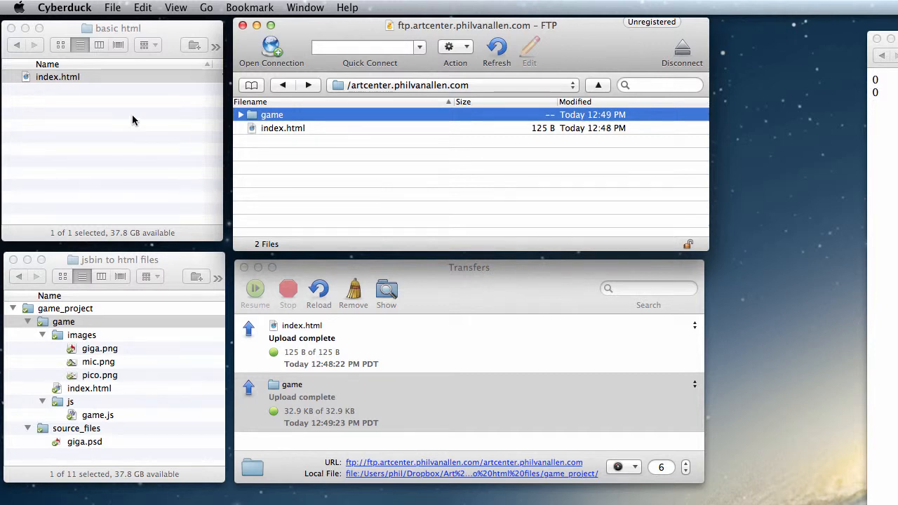
pyautogui.click(346, 164)
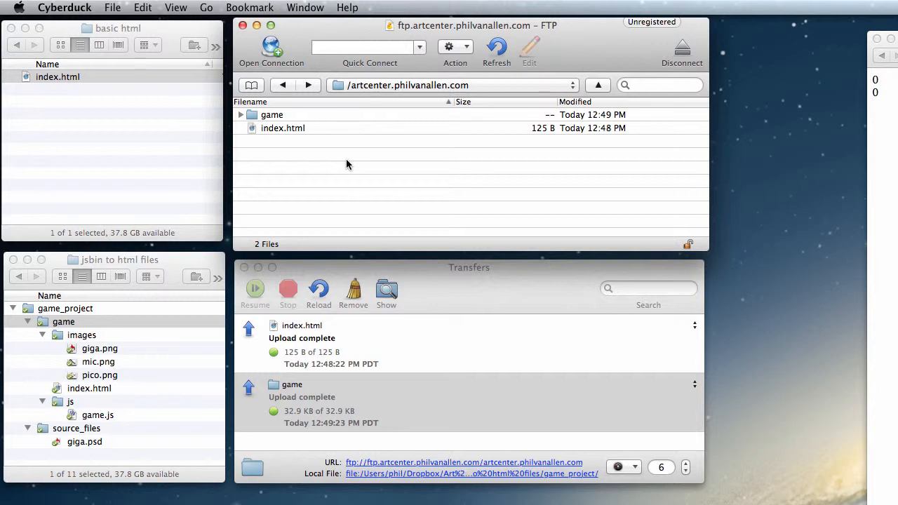